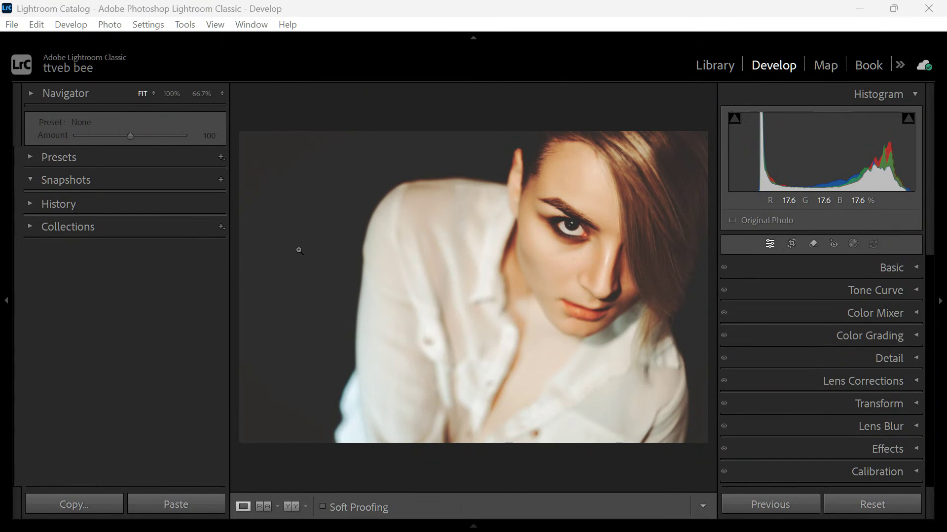
Step: Set the portrait's basic tone to Exposure −0.89, Highlights −55, Shadows +23 and Contrast +22
click(877, 272)
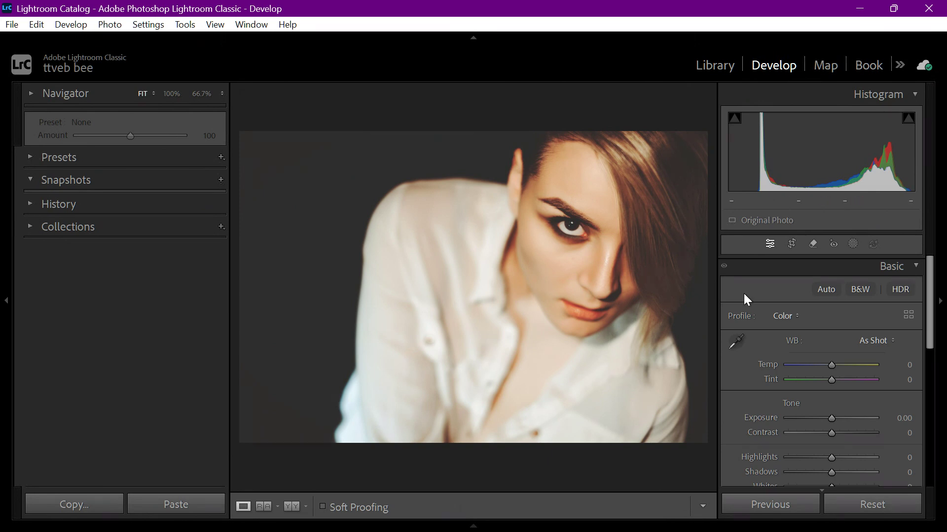
scroll(754, 317, down, 2)
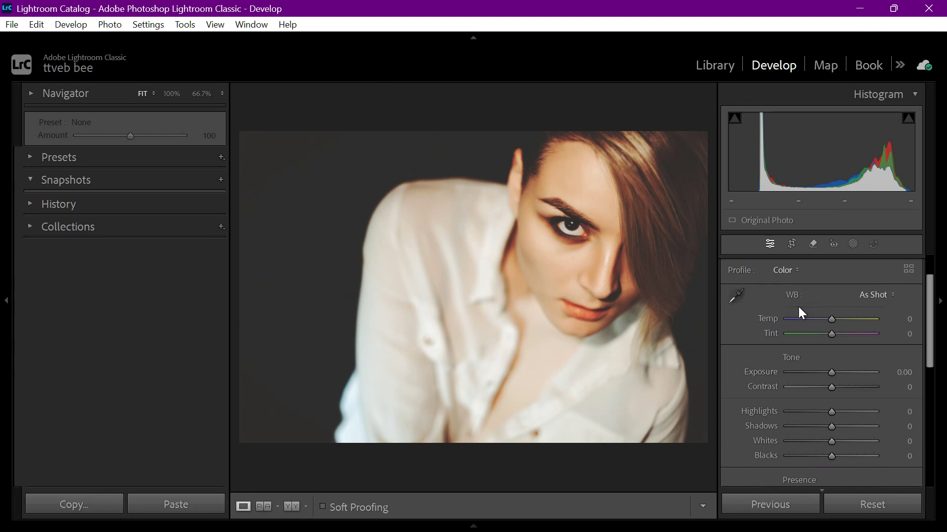
scroll(783, 346, up, 2)
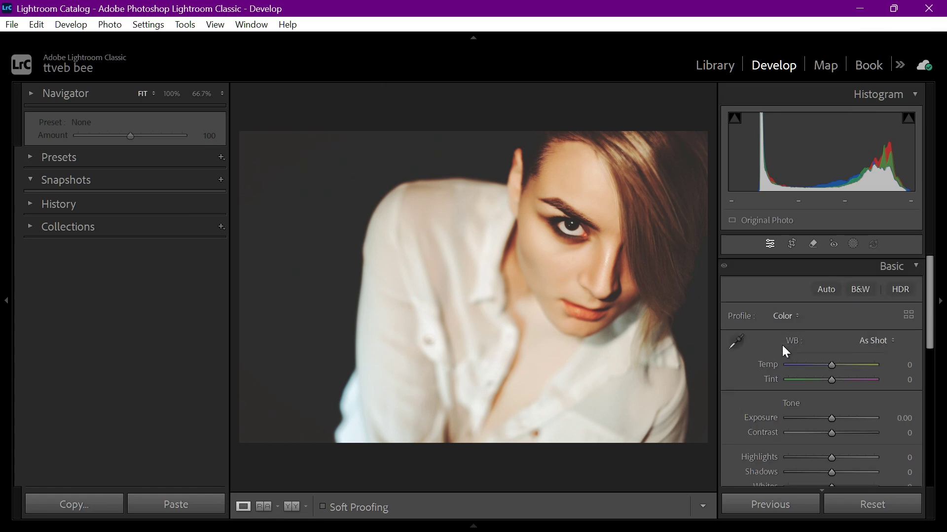
scroll(782, 345, down, 4)
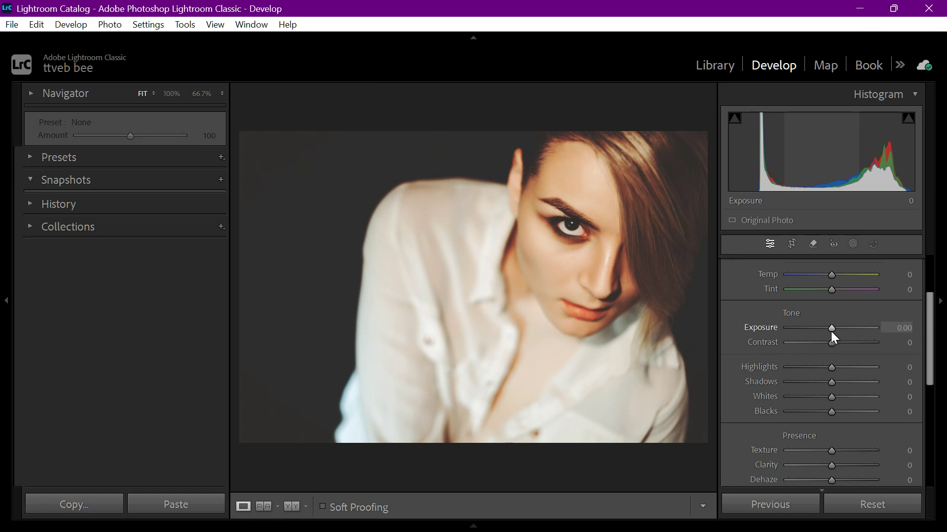
drag(831, 332, 823, 333)
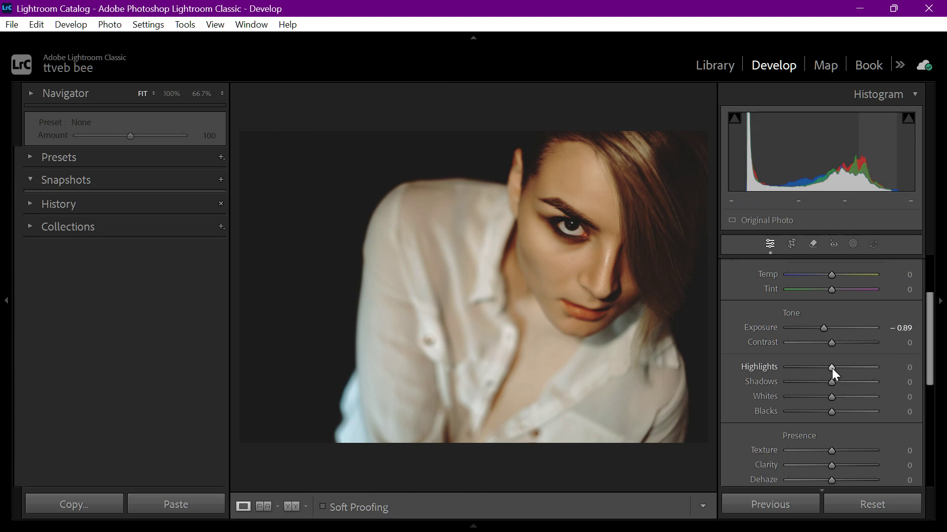
drag(832, 368, 807, 365)
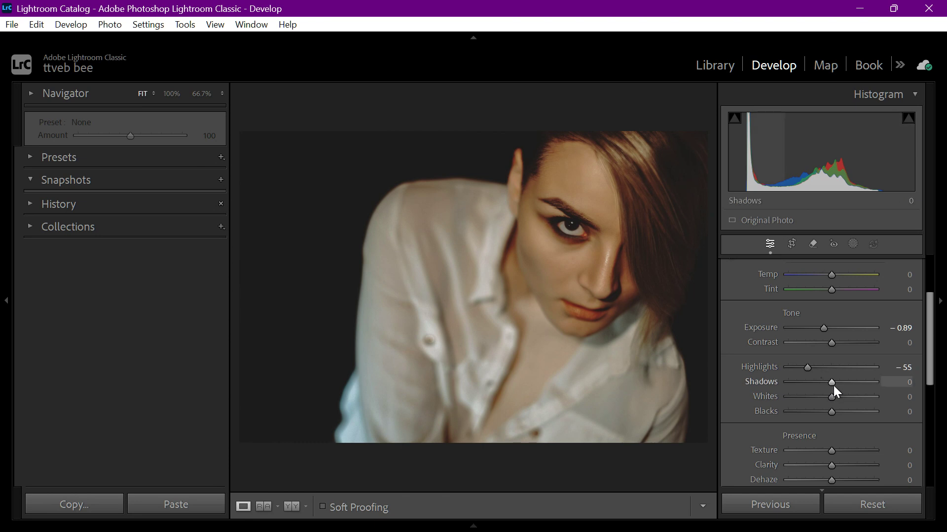
drag(833, 385, 842, 384)
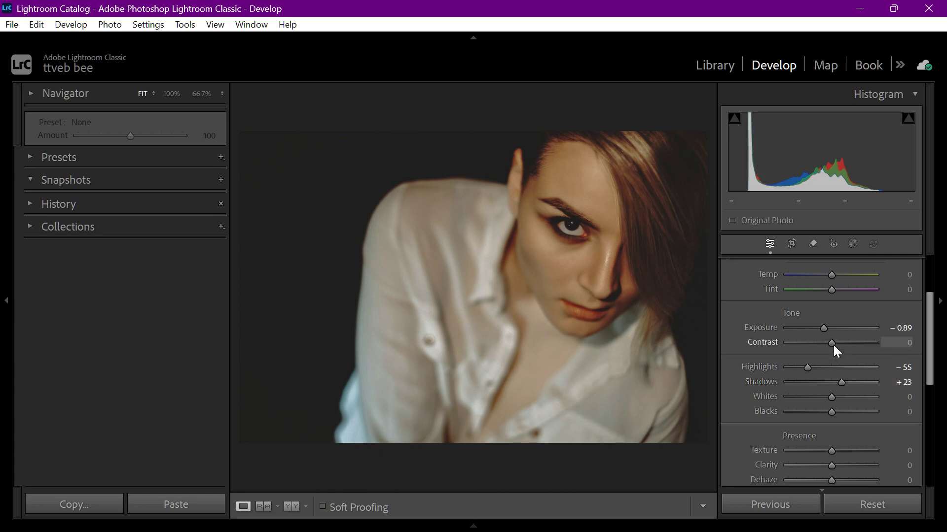
drag(834, 345, 843, 347)
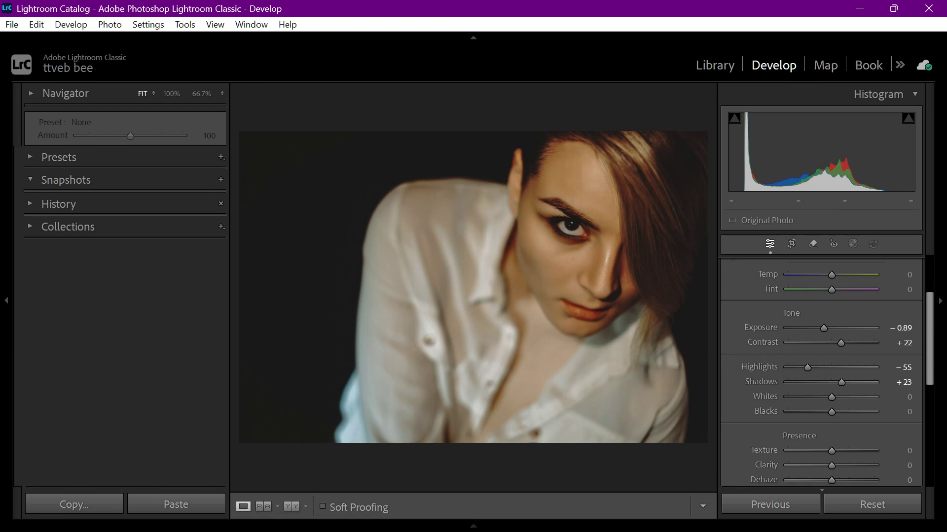
Step: Shift the Orange hue in the Color Mixer to about −34
scroll(806, 373, down, 5)
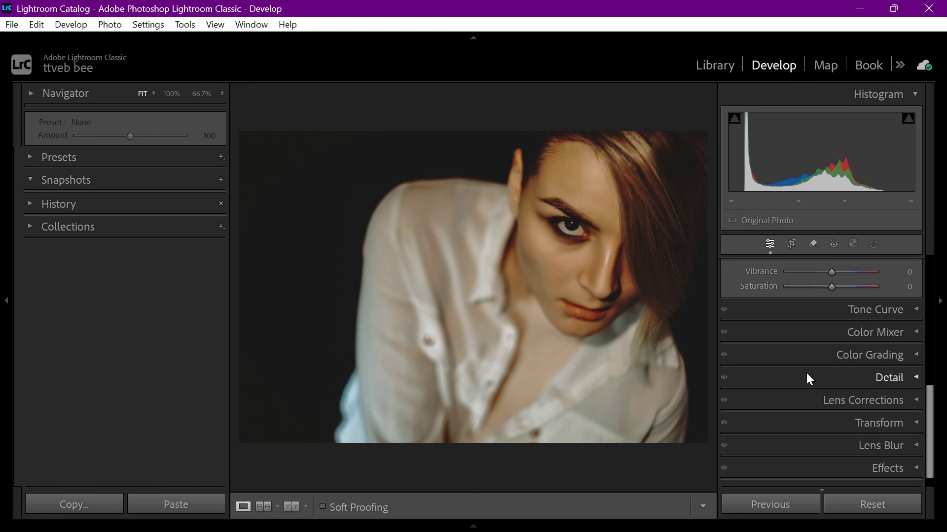
click(876, 334)
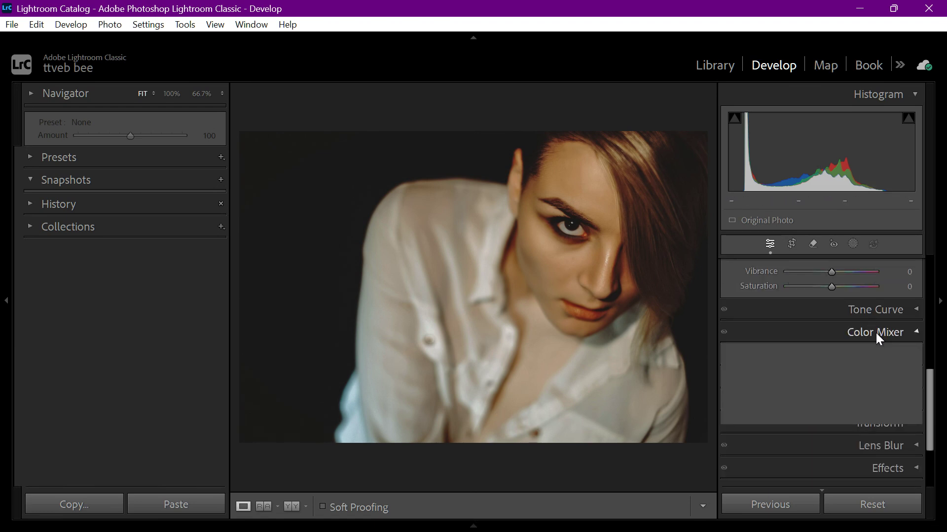
scroll(801, 366, down, 3)
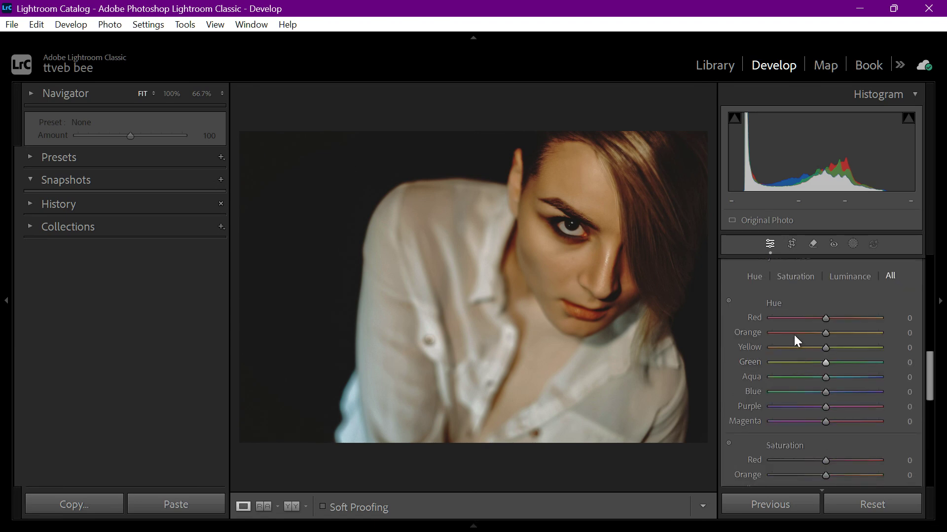
scroll(795, 299, up, 2)
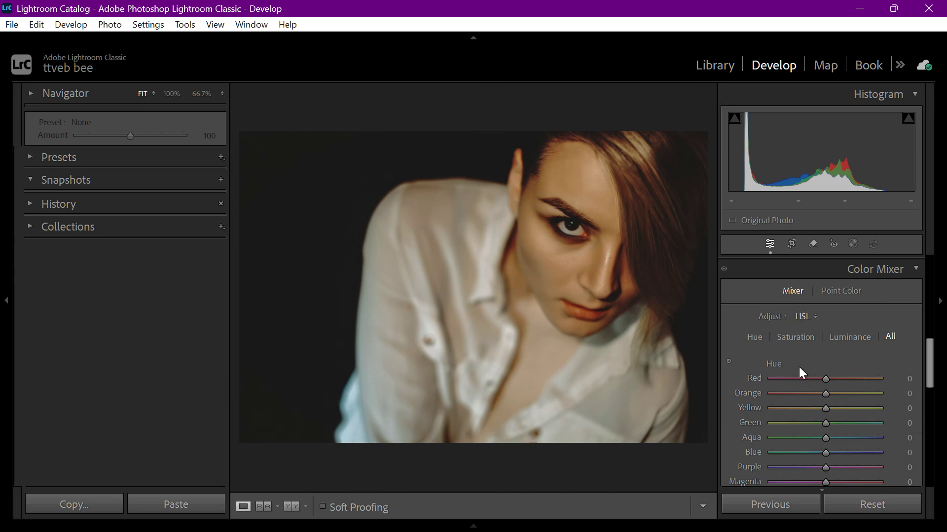
scroll(798, 366, down, 4)
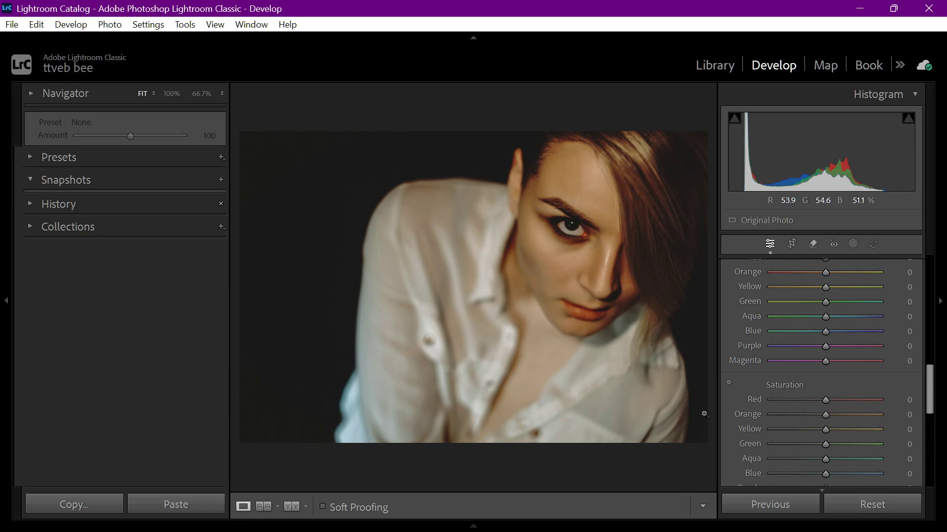
scroll(789, 375, up, 2)
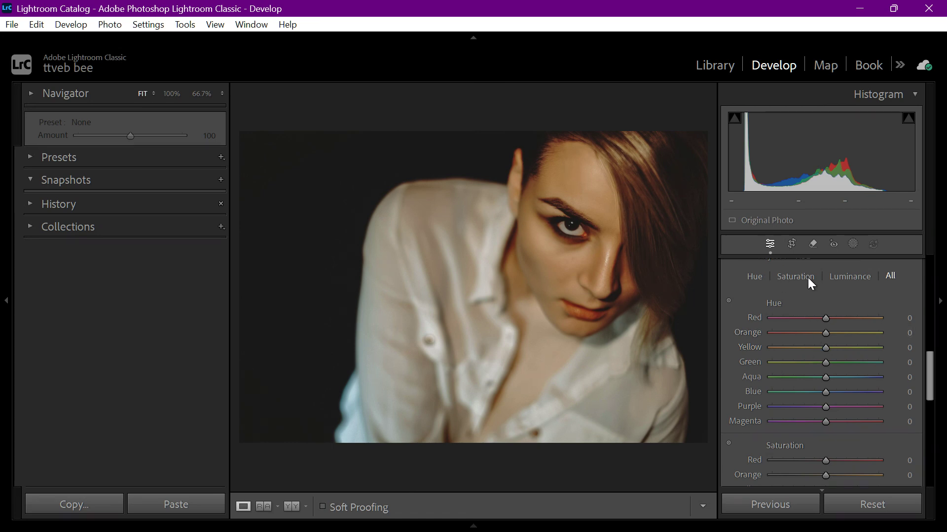
click(760, 278)
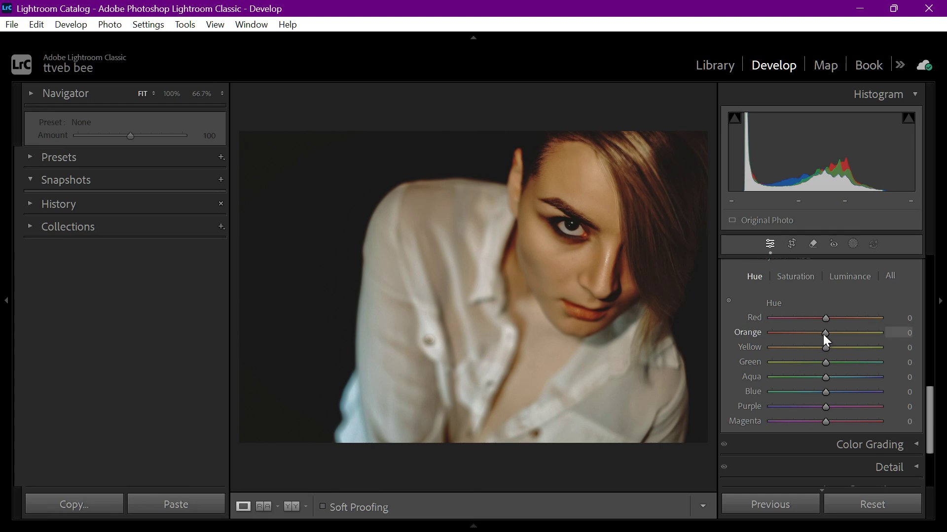
drag(823, 334, 804, 330)
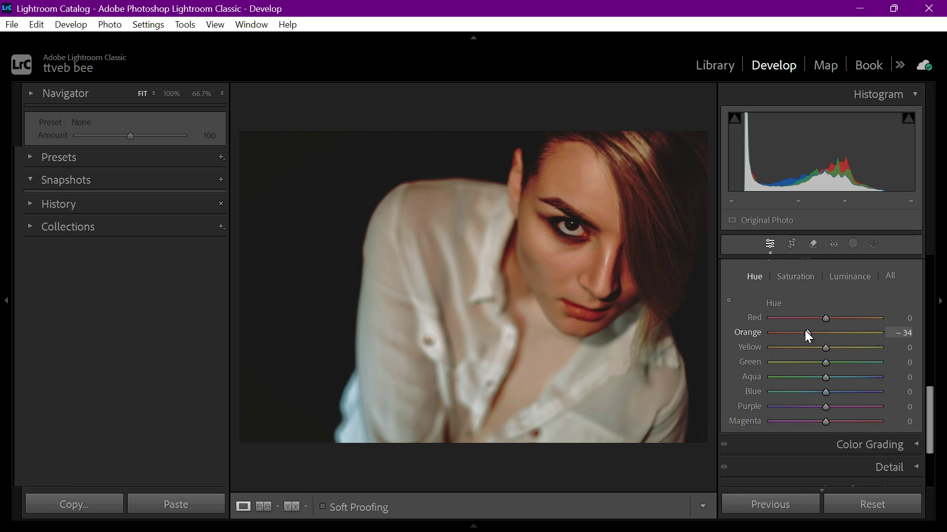
Step: Lower the Orange saturation slightly and set the Orange luminance to +16 in the Color Mixer
click(797, 278)
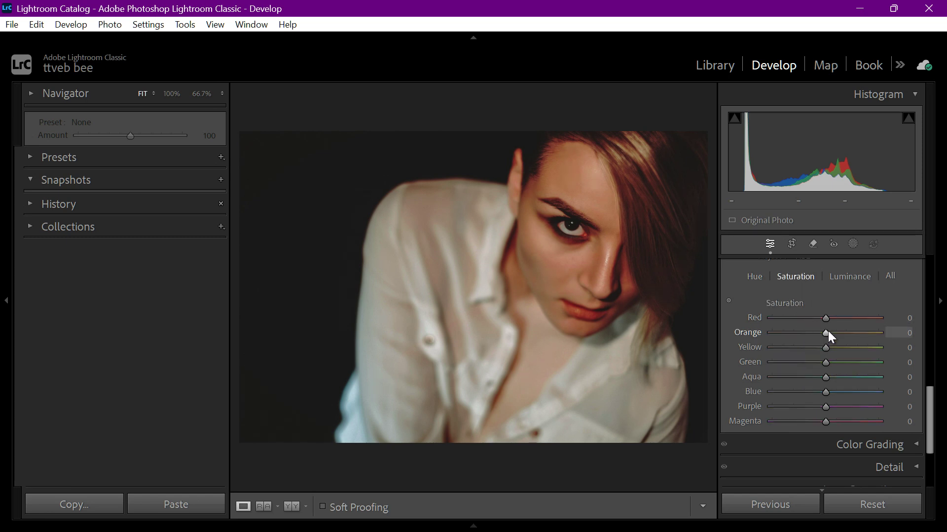
mouse_move(826, 333)
mouse_down()
mouse_move(803, 330)
mouse_move(814, 330)
mouse_move(814, 320)
mouse_up()
click(838, 280)
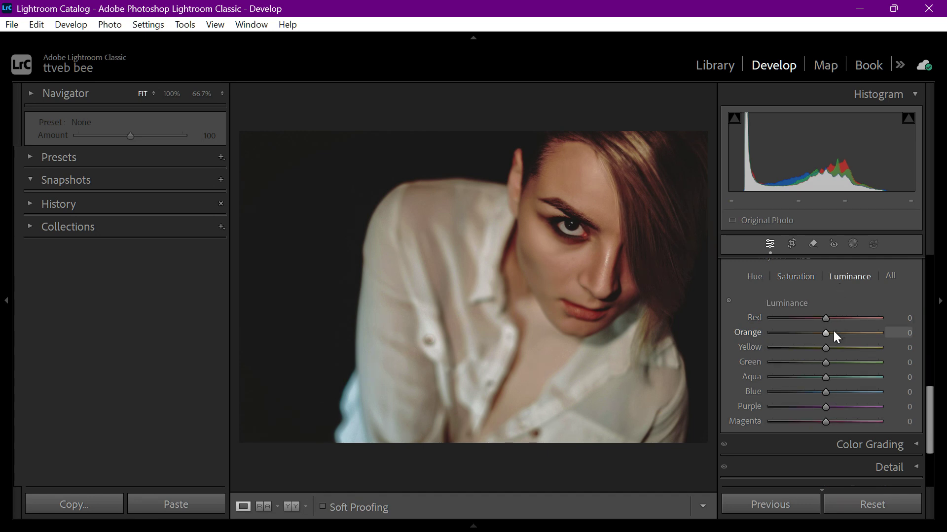
drag(831, 331, 838, 331)
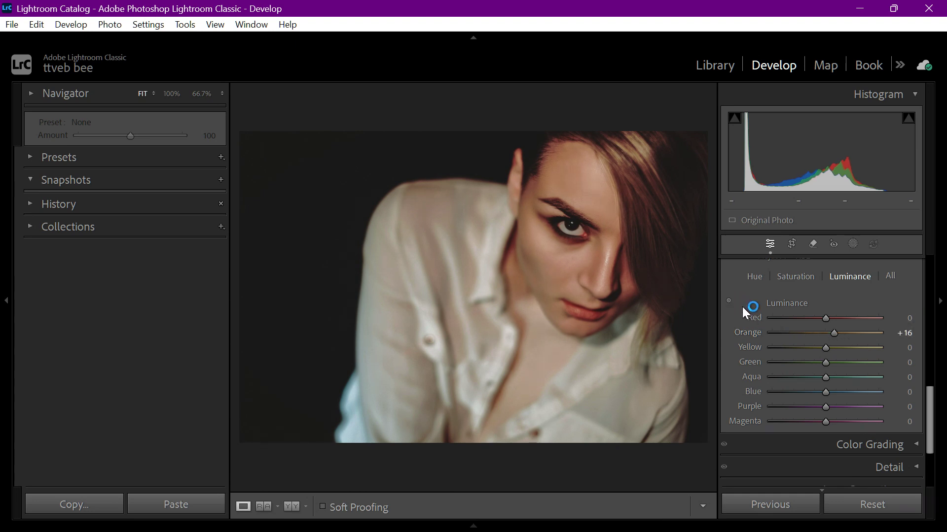
scroll(861, 307, up, 2)
scroll(896, 311, up, 1)
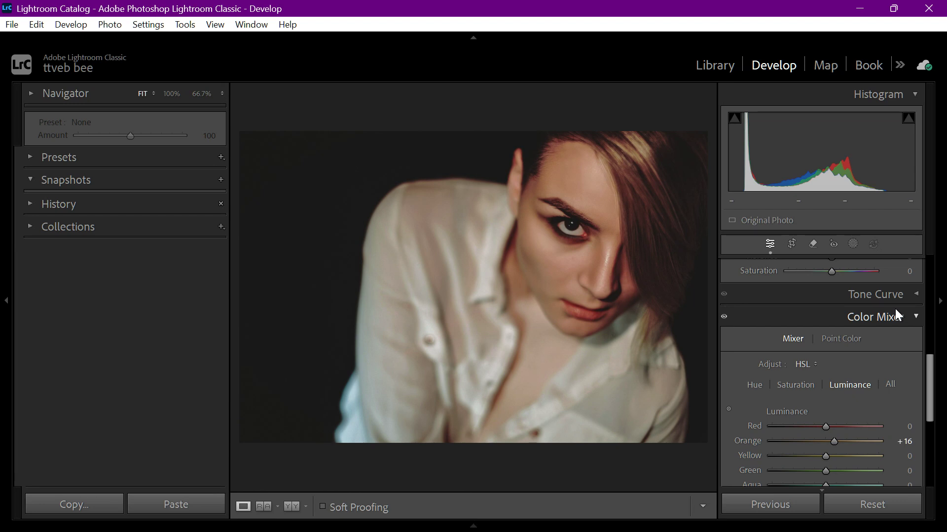
click(882, 319)
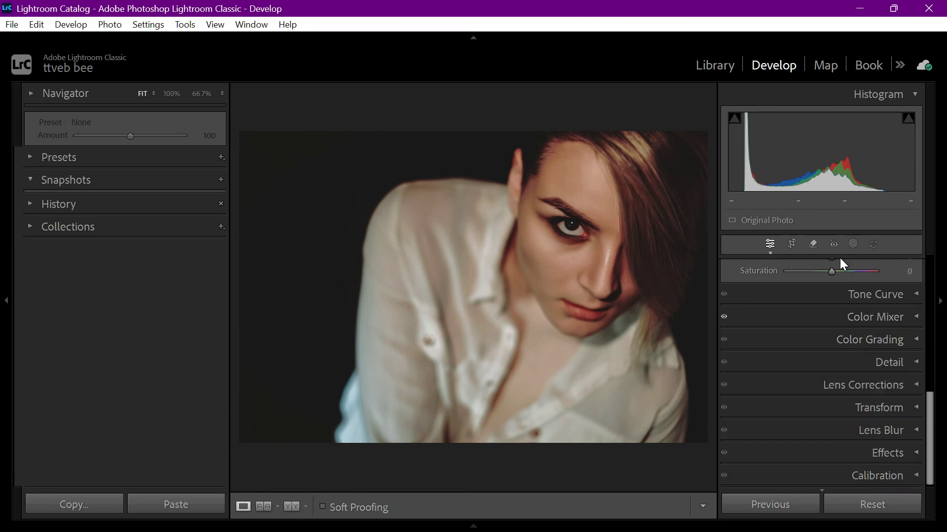
Step: Add a Subject mask over the woman and set its Texture to −23 and Clarity to −12
click(852, 245)
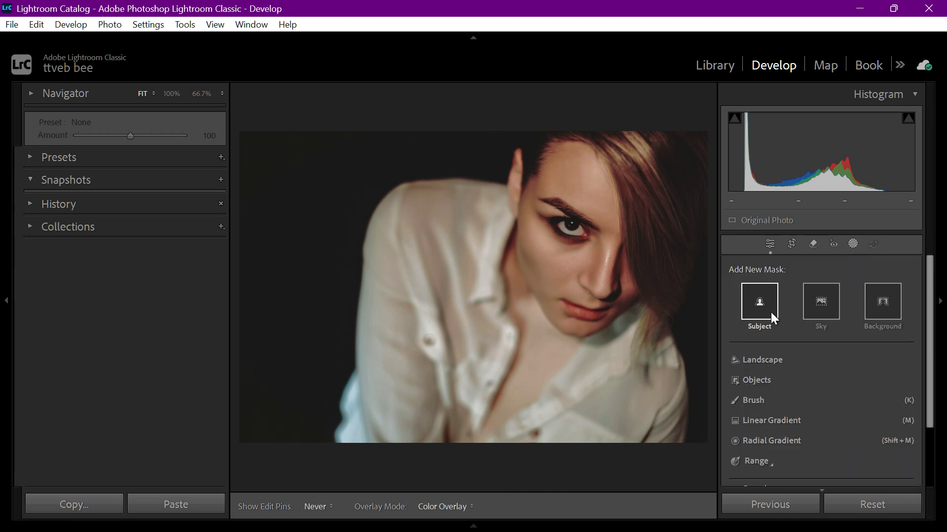
click(771, 313)
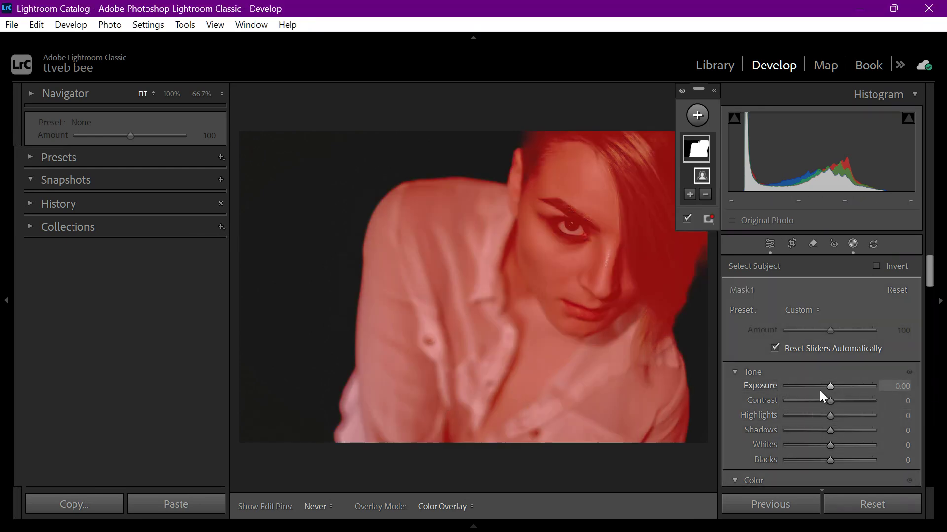
scroll(819, 402, down, 4)
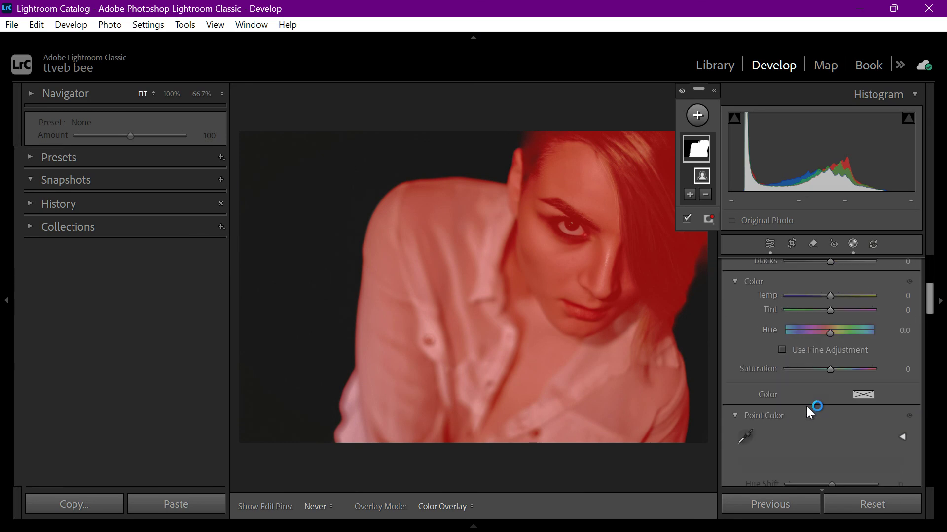
scroll(806, 407, down, 3)
scroll(806, 406, down, 2)
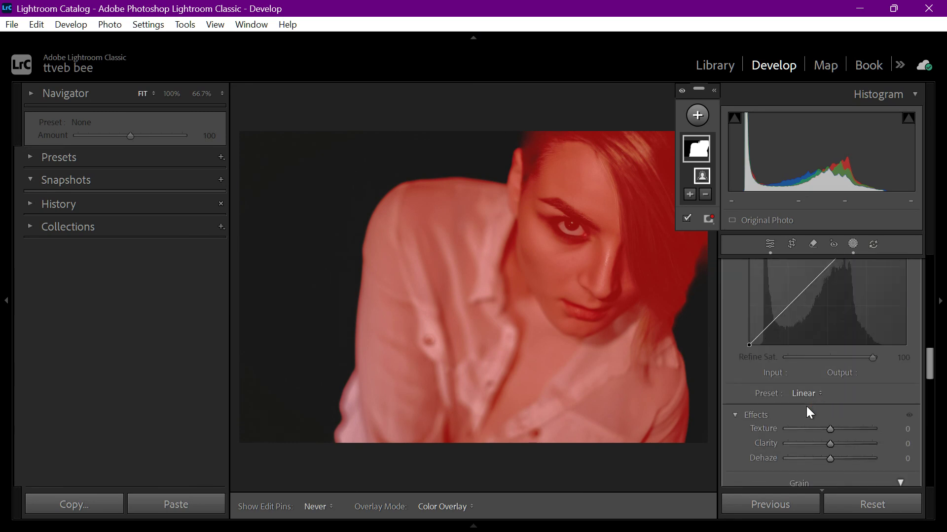
scroll(806, 406, down, 2)
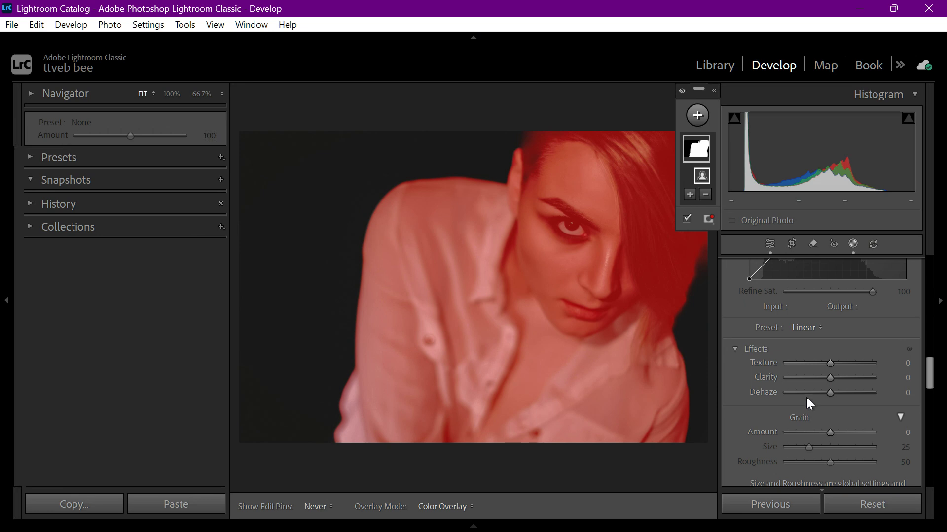
click(818, 367)
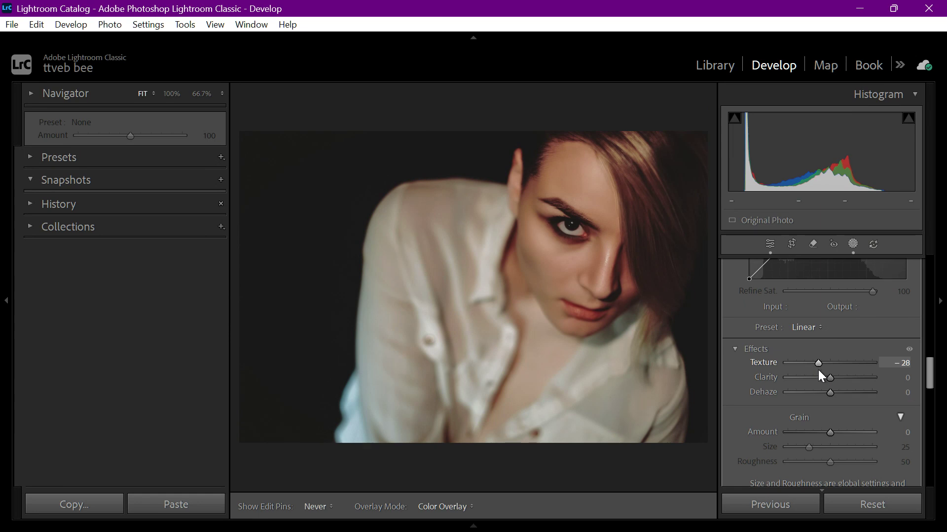
click(820, 377)
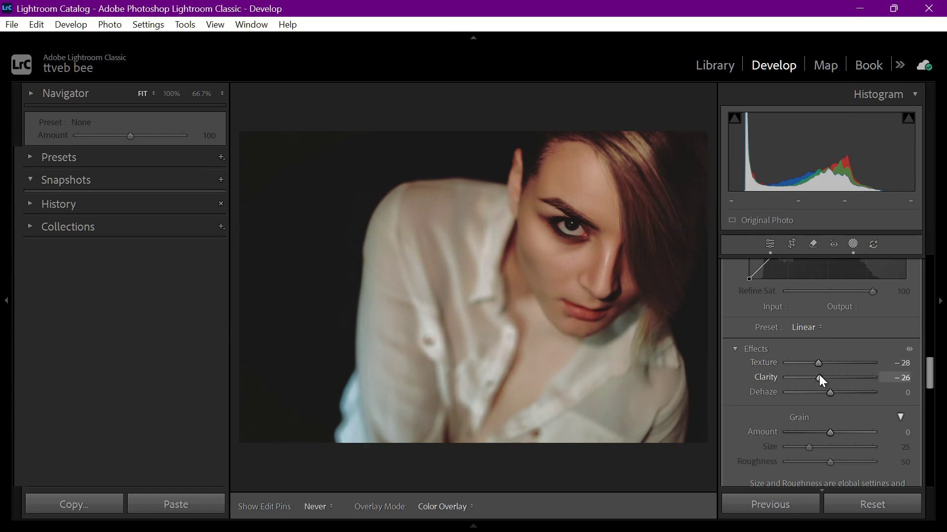
drag(820, 376, 825, 379)
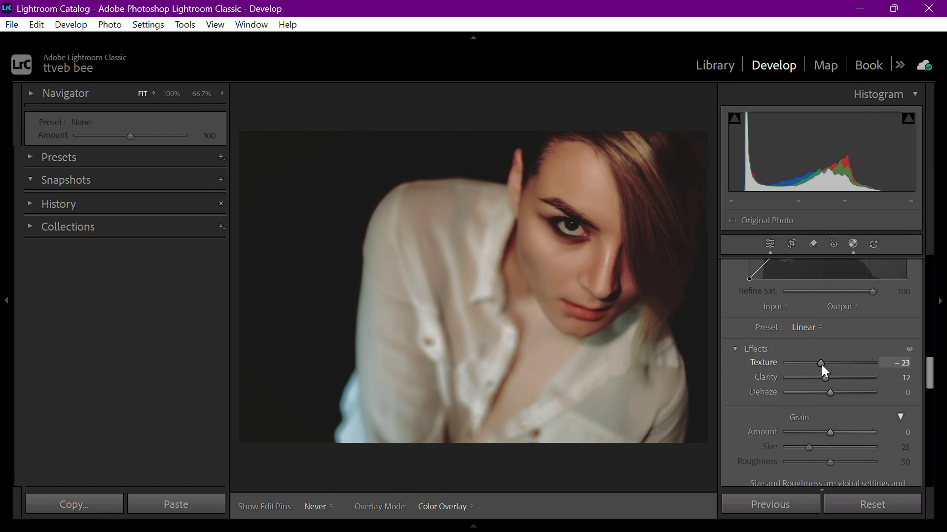
Step: Paint a new Brush mask over the visible eye and eyebrow and raise its Exposure to 0.28
scroll(779, 309, up, 3)
scroll(783, 315, down, 5)
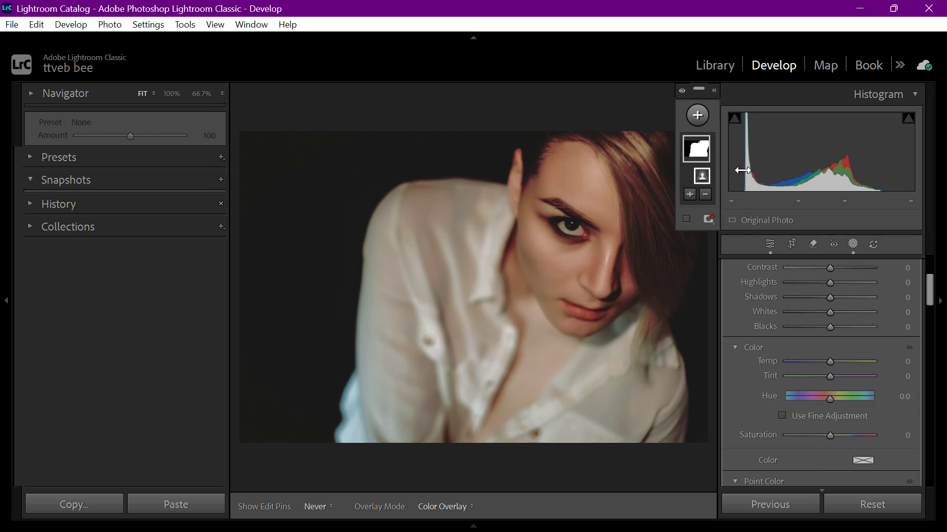
click(697, 119)
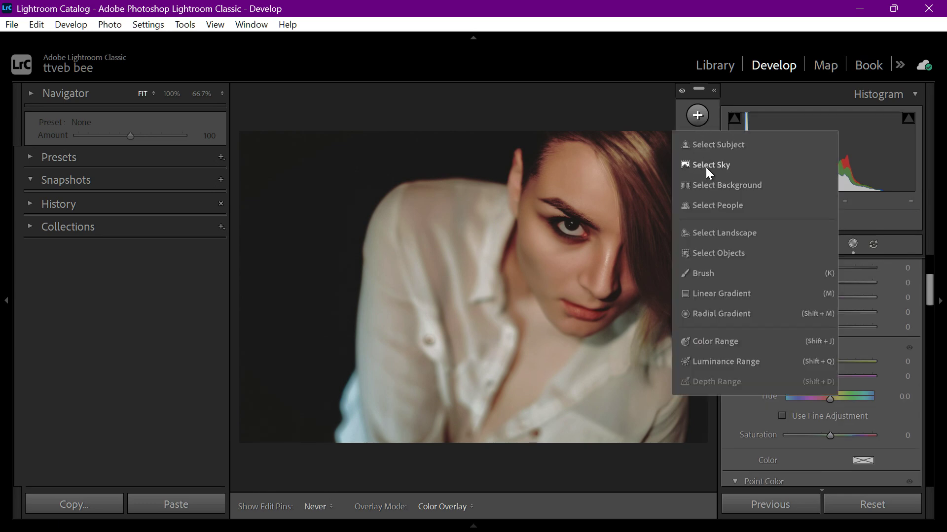
click(714, 275)
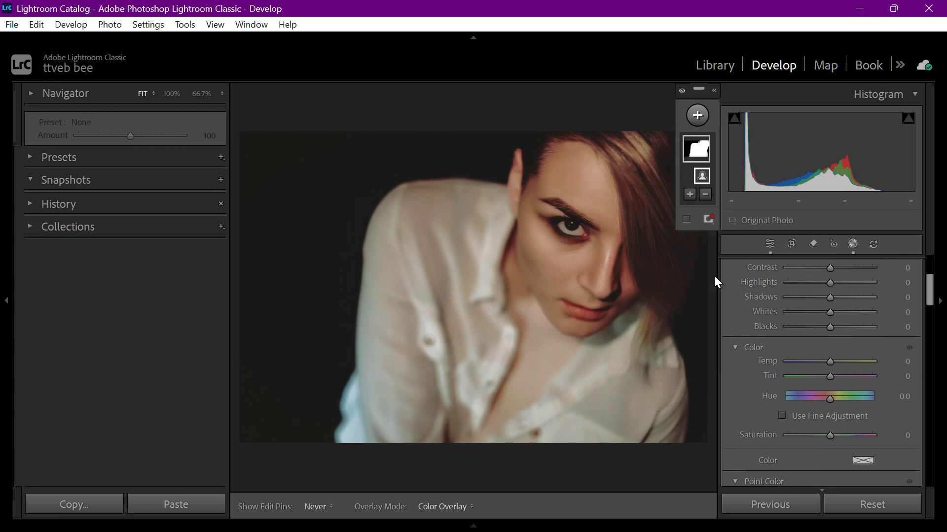
click(562, 226)
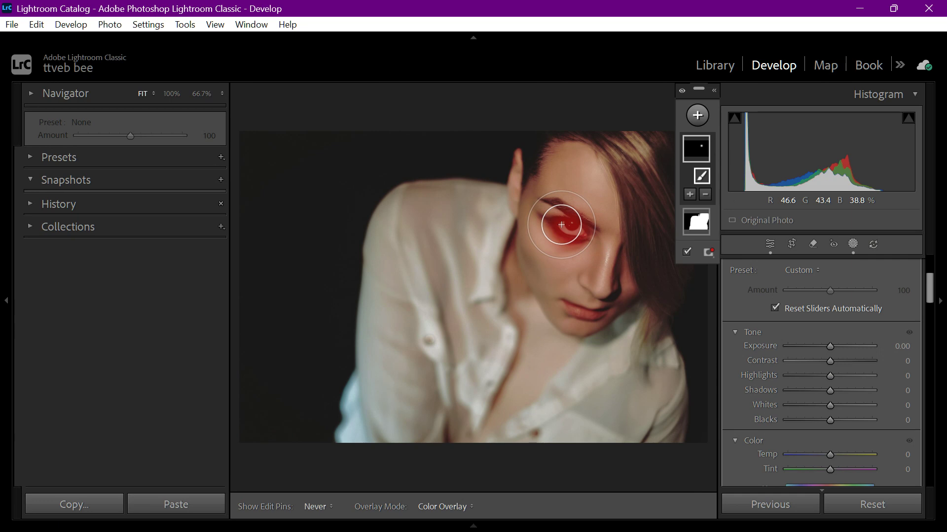
drag(561, 225, 591, 224)
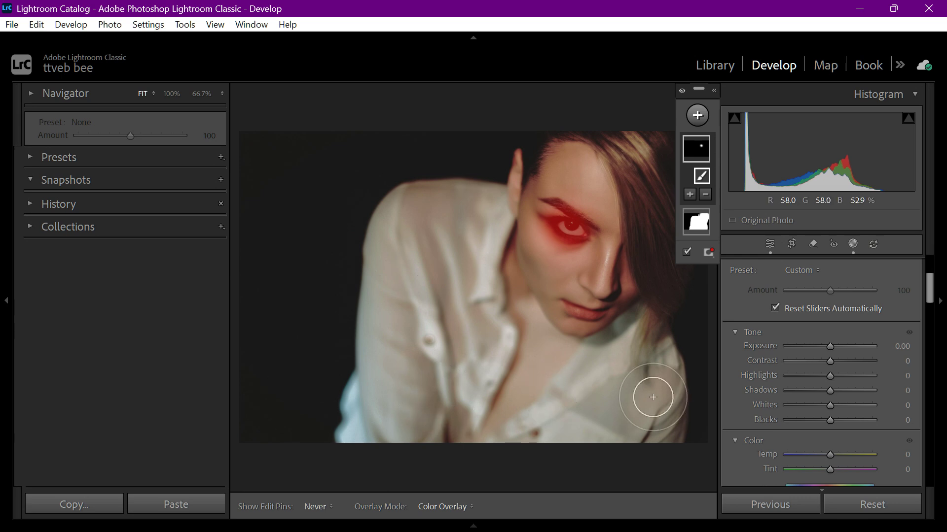
drag(839, 346, 838, 350)
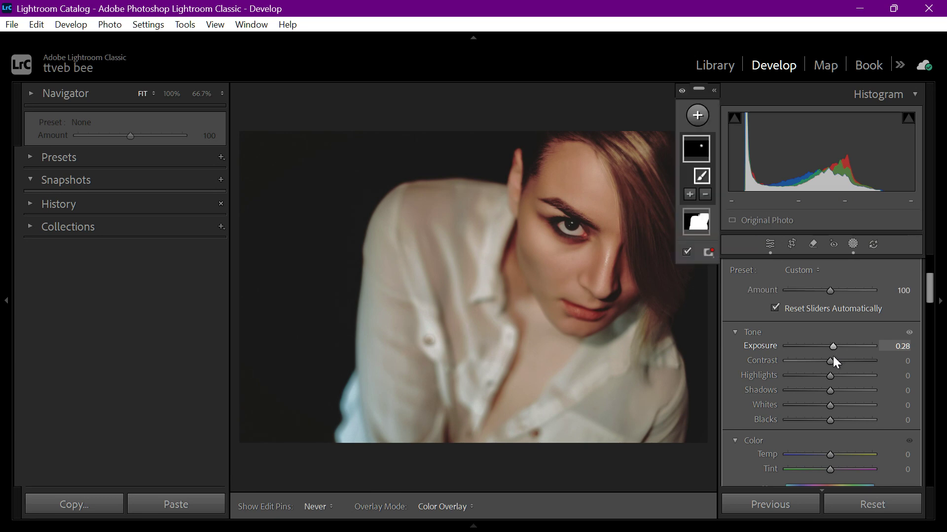
Step: Raise the photo's overall Clarity to +20 in the Basic adjustments
scroll(817, 380, down, 5)
scroll(817, 387, up, 5)
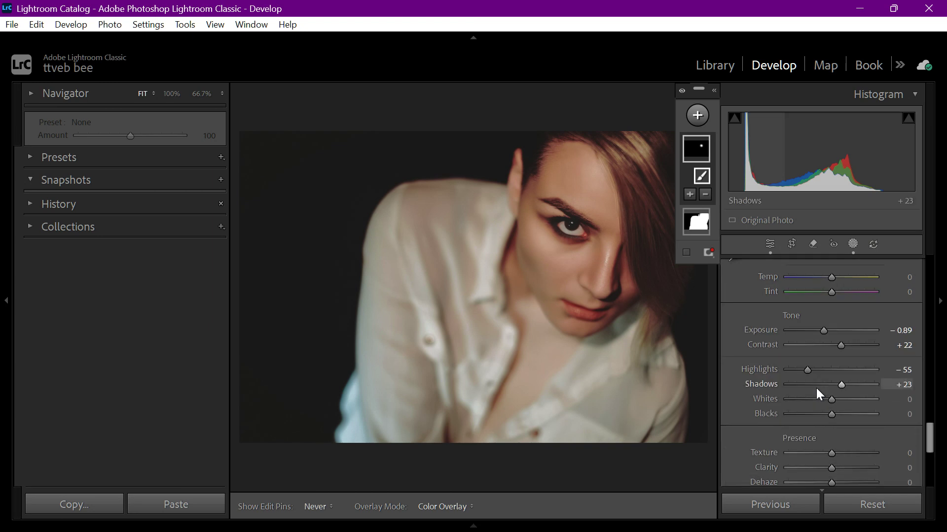
scroll(818, 360, up, 2)
scroll(819, 354, down, 5)
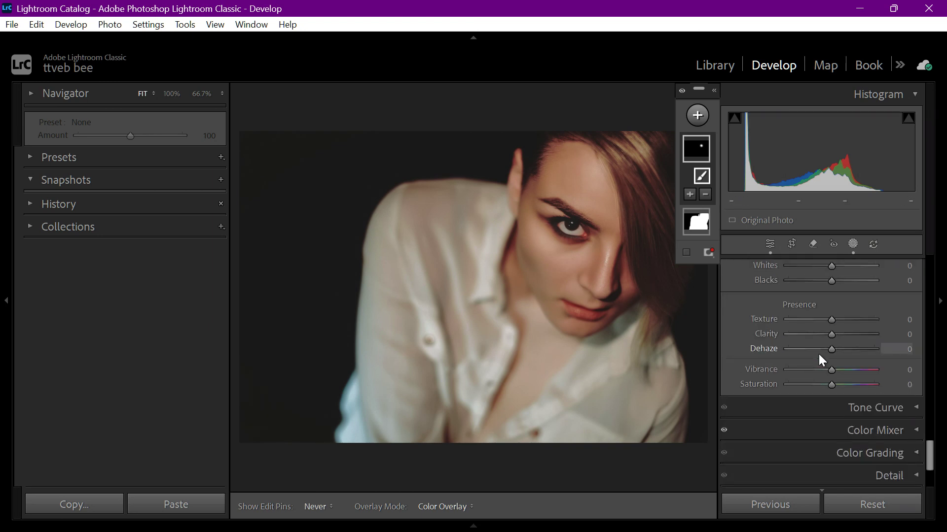
drag(837, 336, 845, 342)
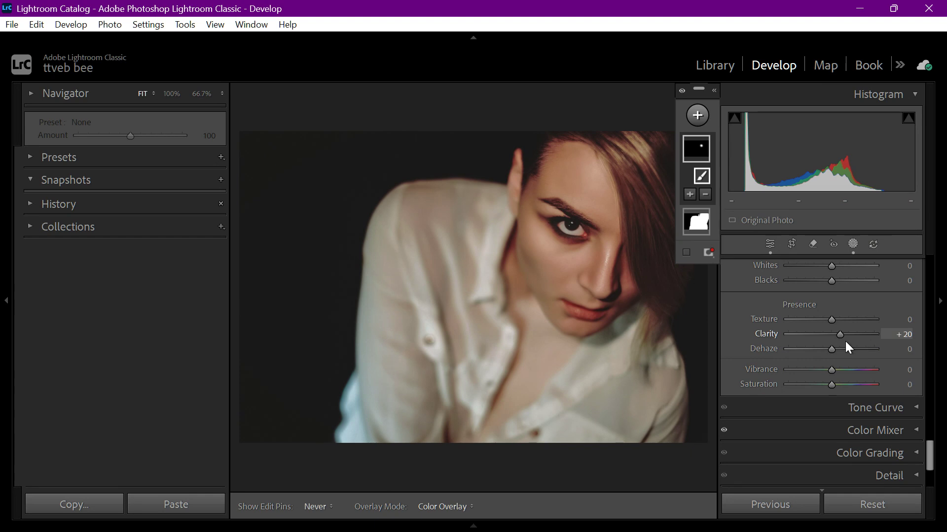
Step: Set the Sharpness of the eye's Brush mask to 24
scroll(814, 368, up, 1)
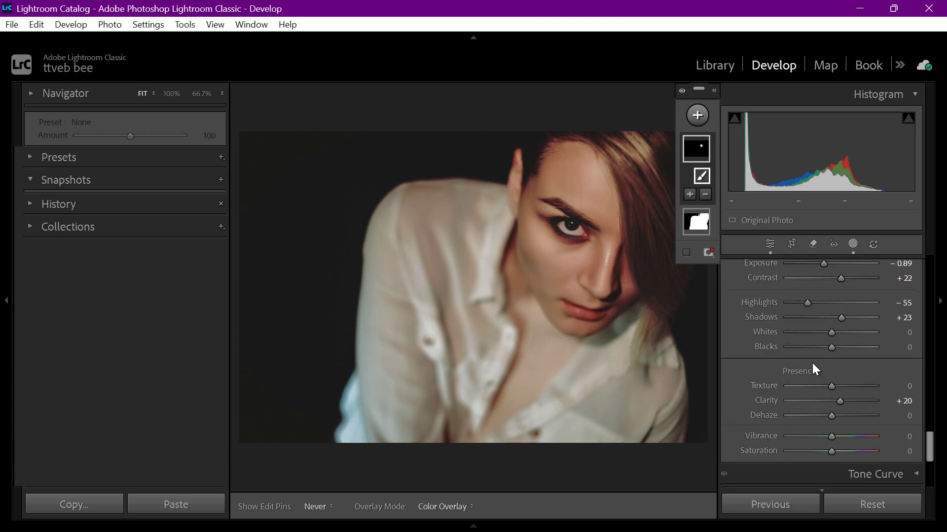
scroll(813, 365, up, 2)
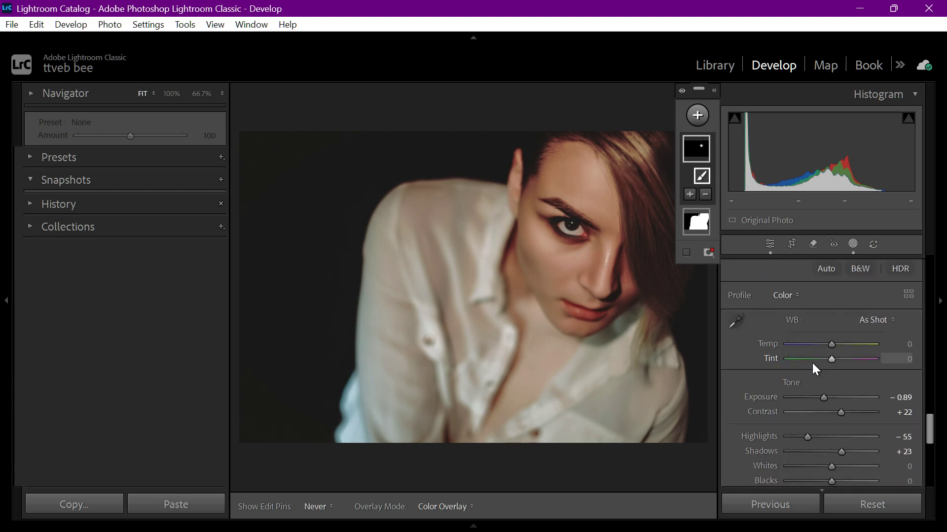
scroll(812, 363, up, 2)
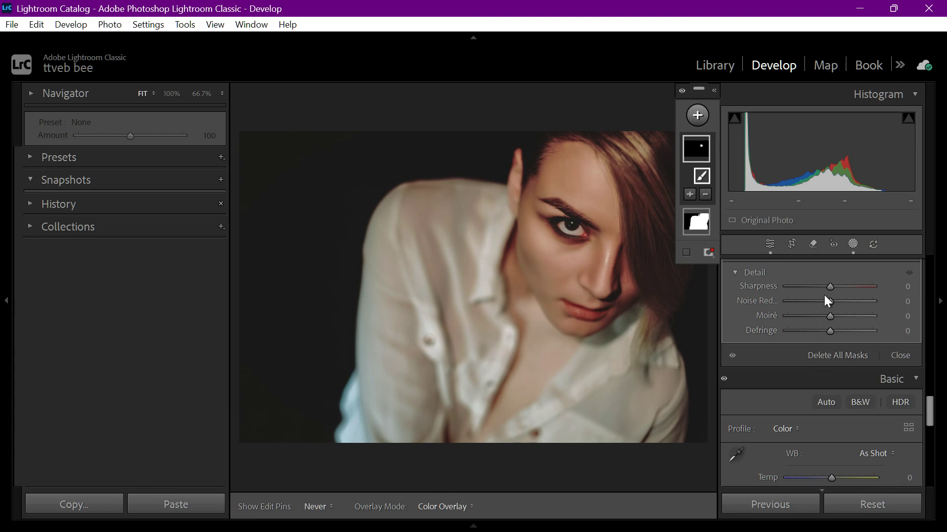
drag(829, 291, 842, 297)
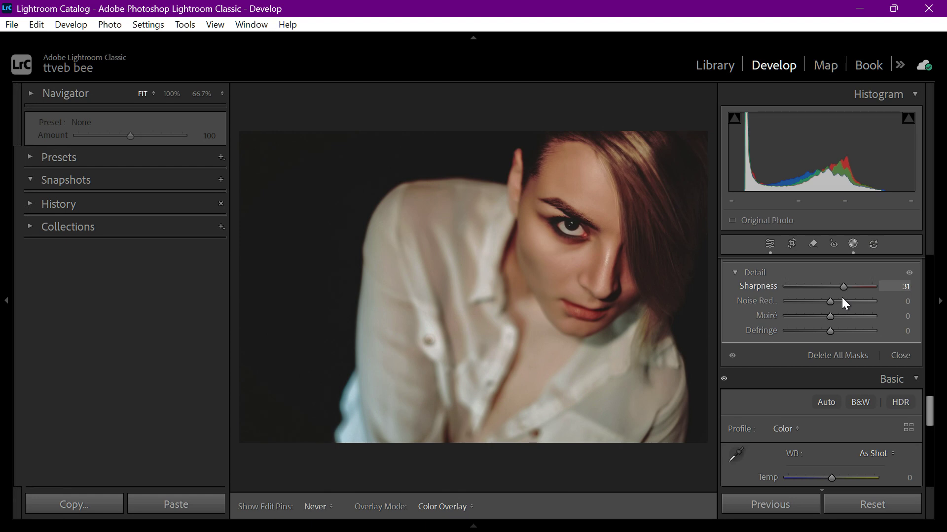
drag(841, 297, 838, 296)
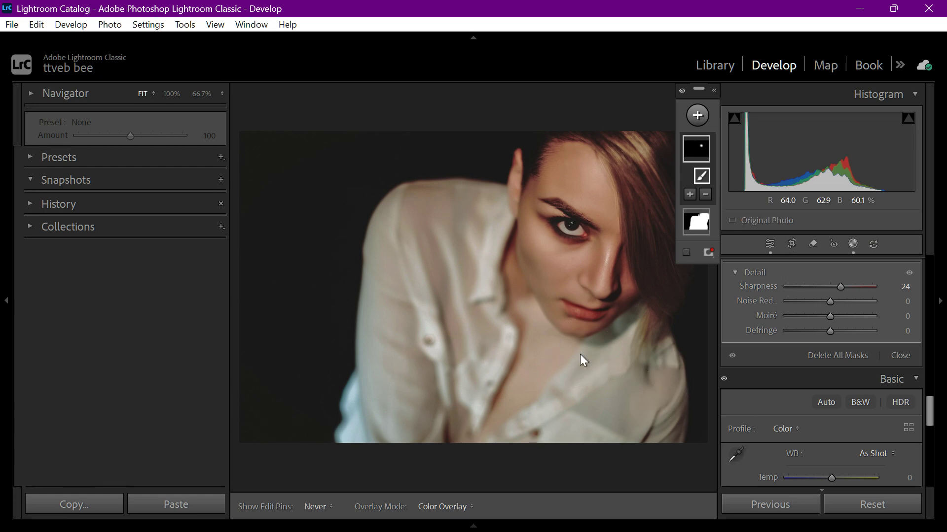
Step: Compare the before and after versions side by side, zoomed in on the face, leave masking, and return to the single-photo view
key(y)
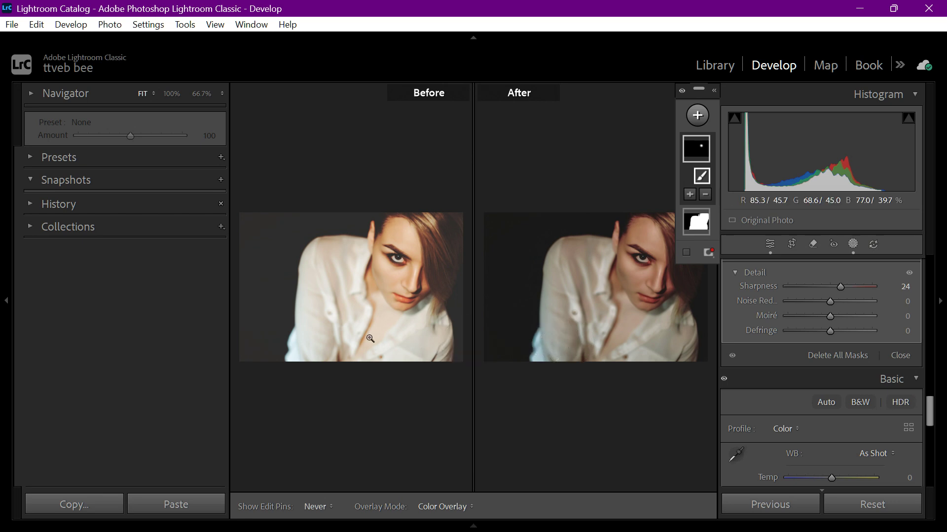
click(392, 297)
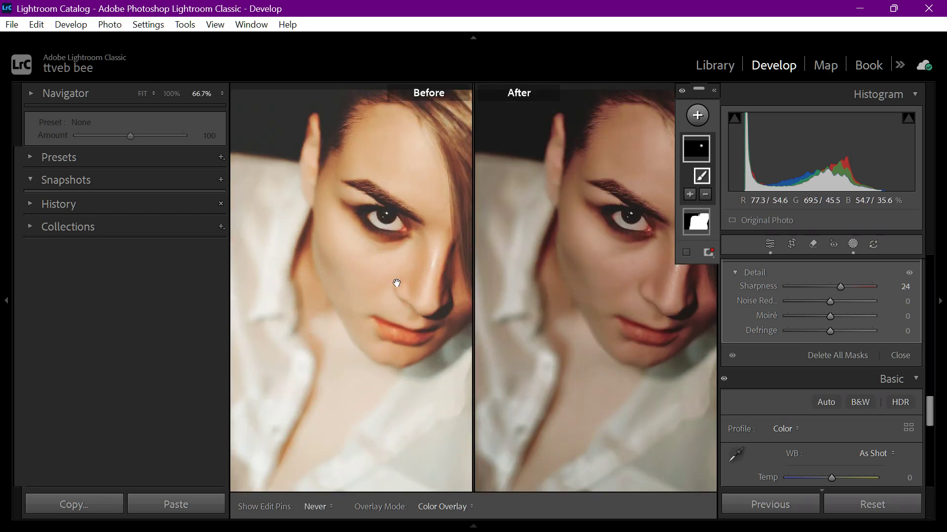
drag(389, 290, 361, 293)
drag(320, 293, 313, 289)
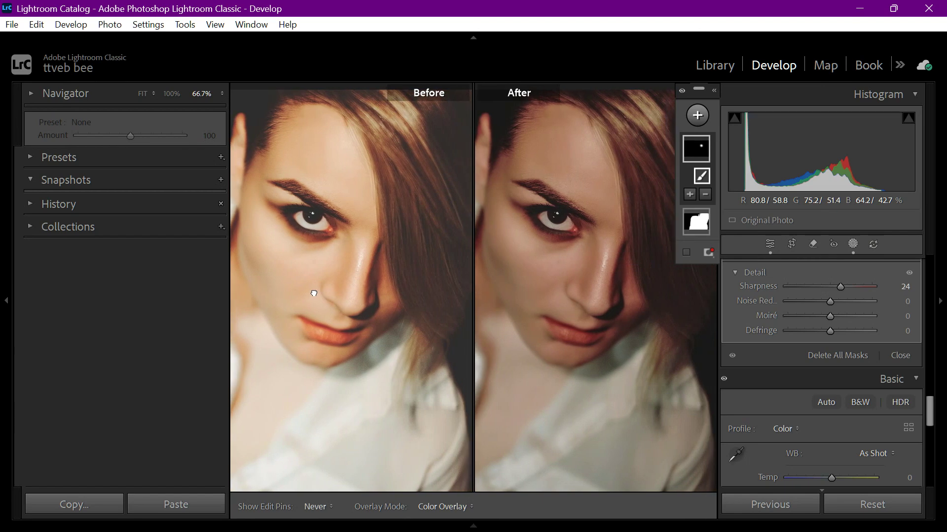
click(770, 245)
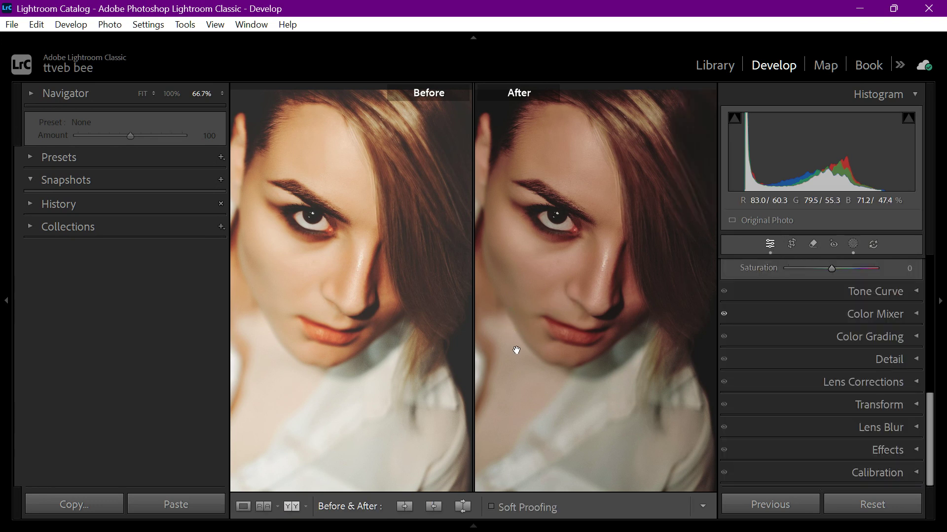
drag(533, 348, 552, 350)
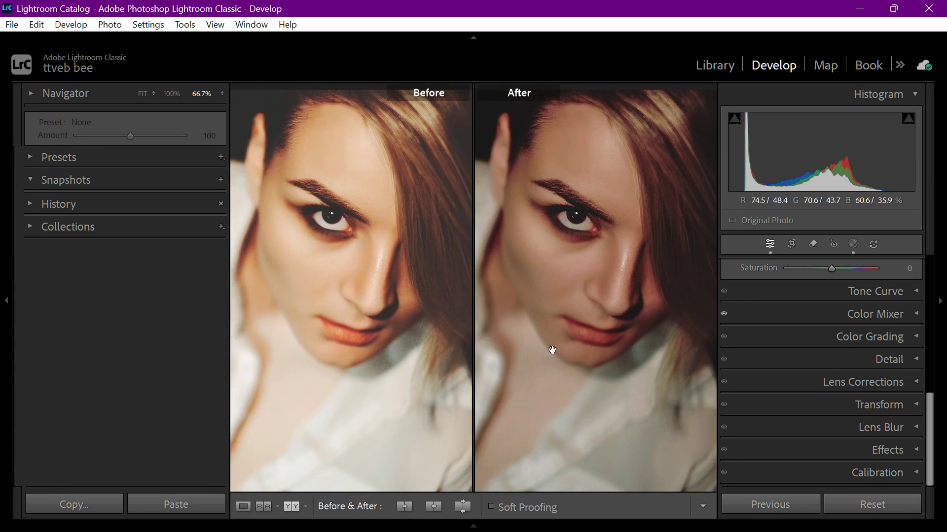
key(y)
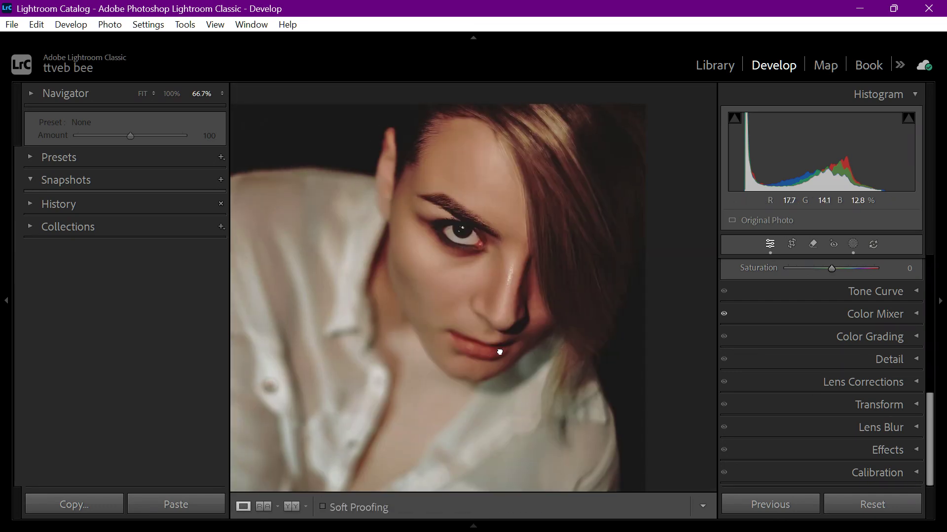